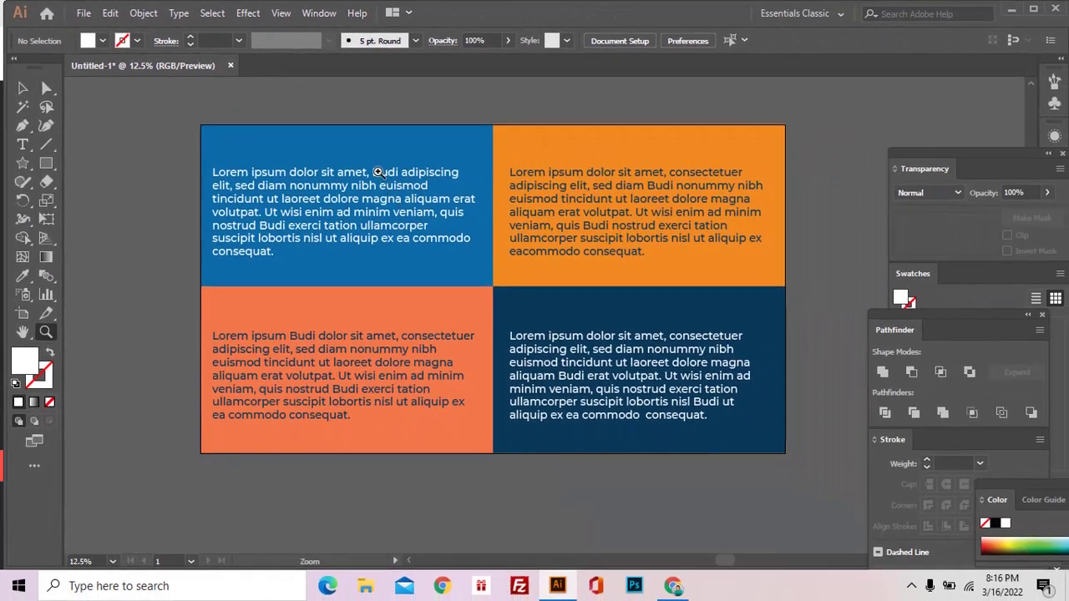
# Zoom and pan across the four coloured panels to inspect the repeated Budi text
pyautogui.moveTo(359, 155); pyautogui.dragTo(421, 212)
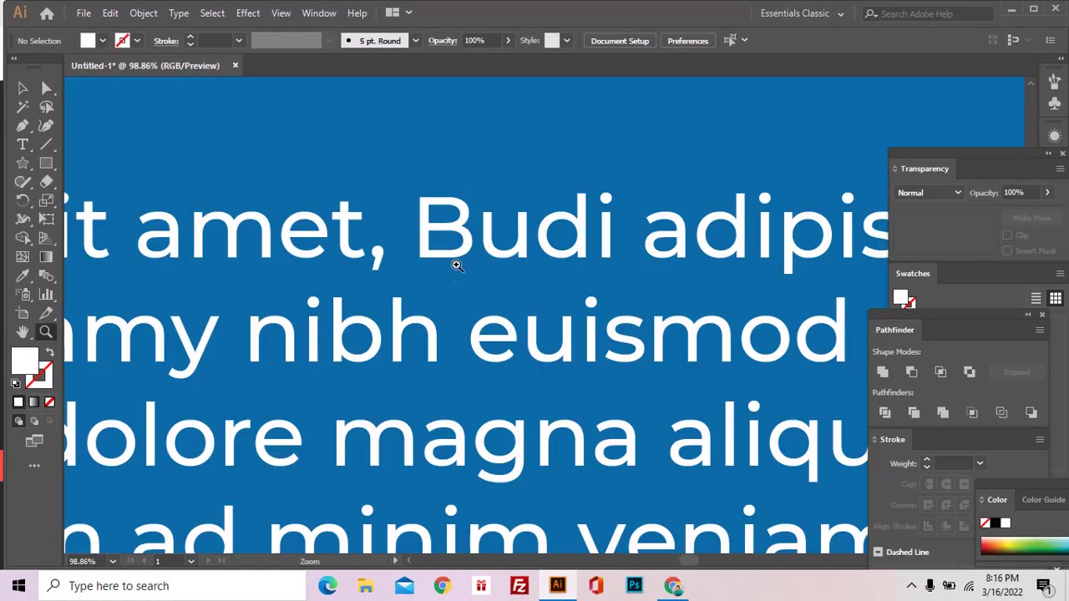
pyautogui.keyDown('alt'); pyautogui.click(430, 338); pyautogui.keyUp('alt')
pyautogui.keyDown('alt'); pyautogui.click(401, 373); pyautogui.keyUp('alt')
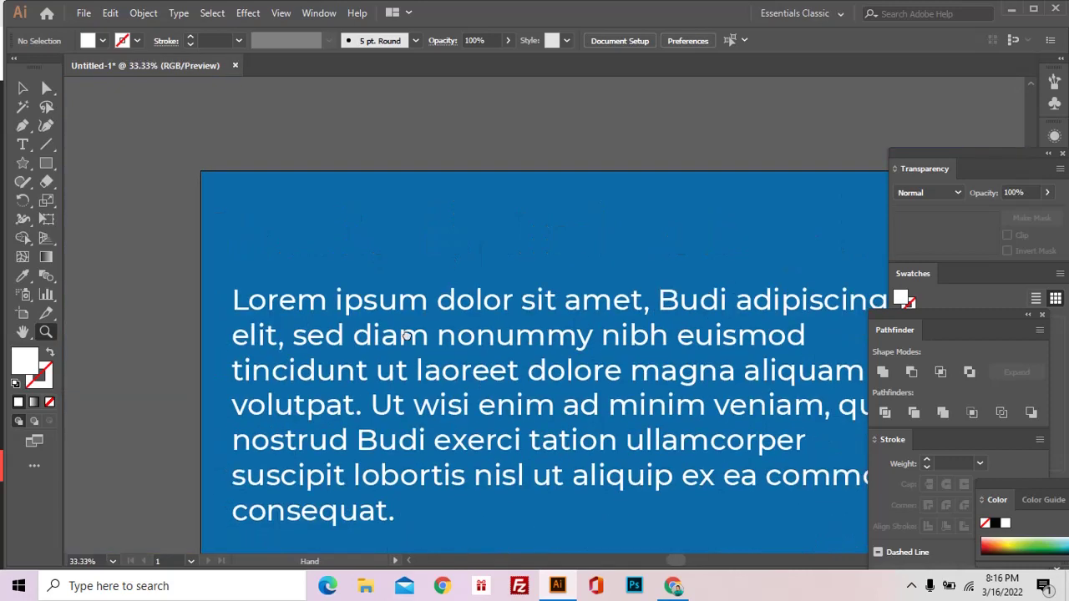
pyautogui.moveTo(820, 399); pyautogui.dragTo(622, 361)
pyautogui.moveTo(864, 357); pyautogui.dragTo(333, 369)
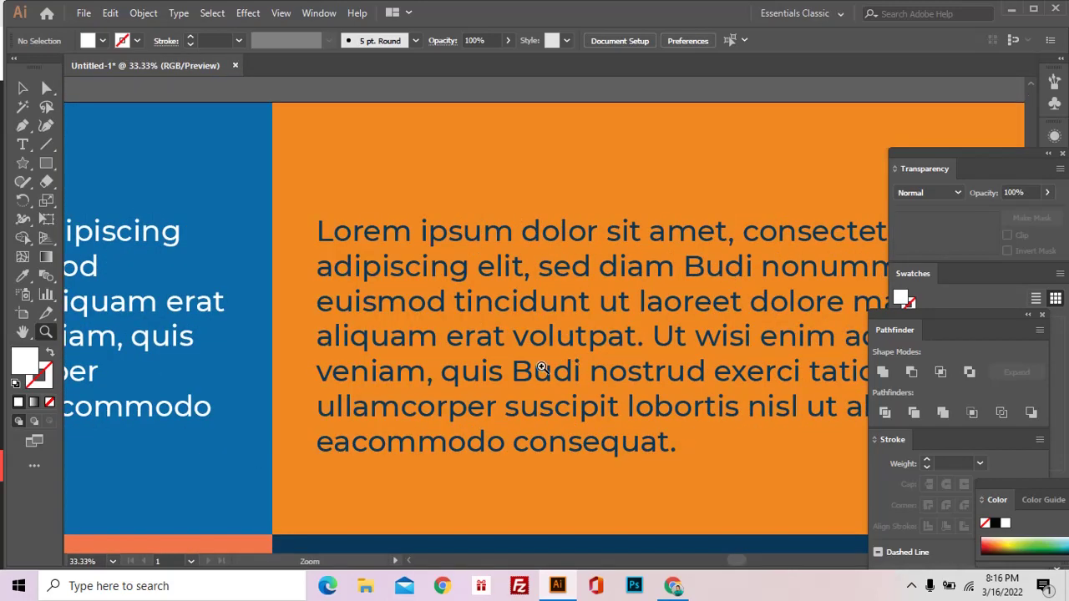
pyautogui.moveTo(576, 386); pyautogui.dragTo(669, 228)
pyautogui.moveTo(387, 338); pyautogui.dragTo(686, 170)
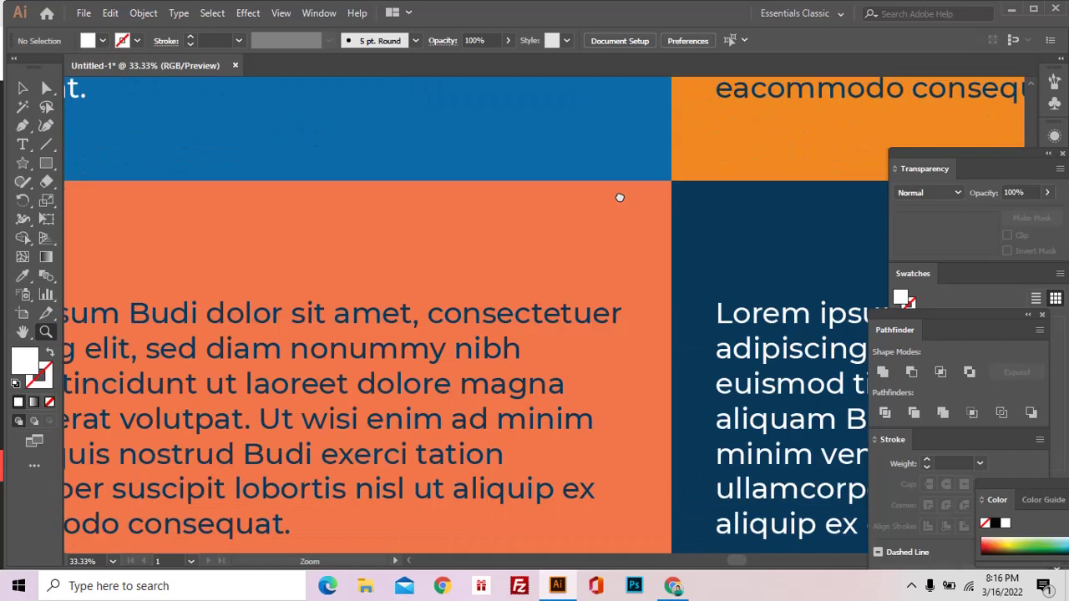
pyautogui.moveTo(458, 333); pyautogui.dragTo(478, 326)
pyautogui.moveTo(278, 427); pyautogui.dragTo(303, 302)
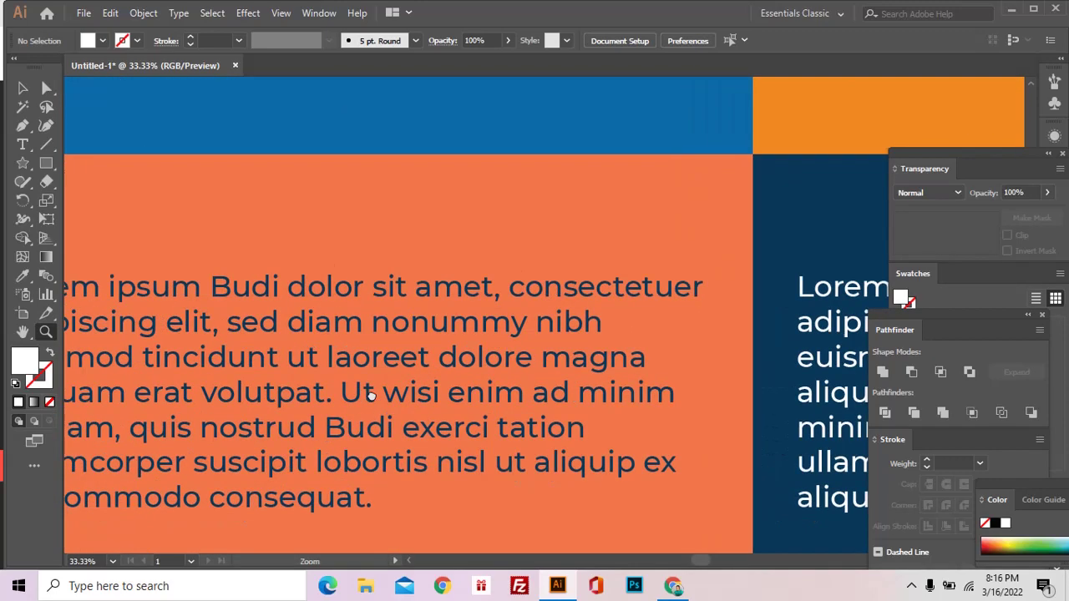
pyautogui.hscroll(2, 278, 275)
pyautogui.hscroll(8, 417, 334)
pyautogui.hscroll(1, 543, 385)
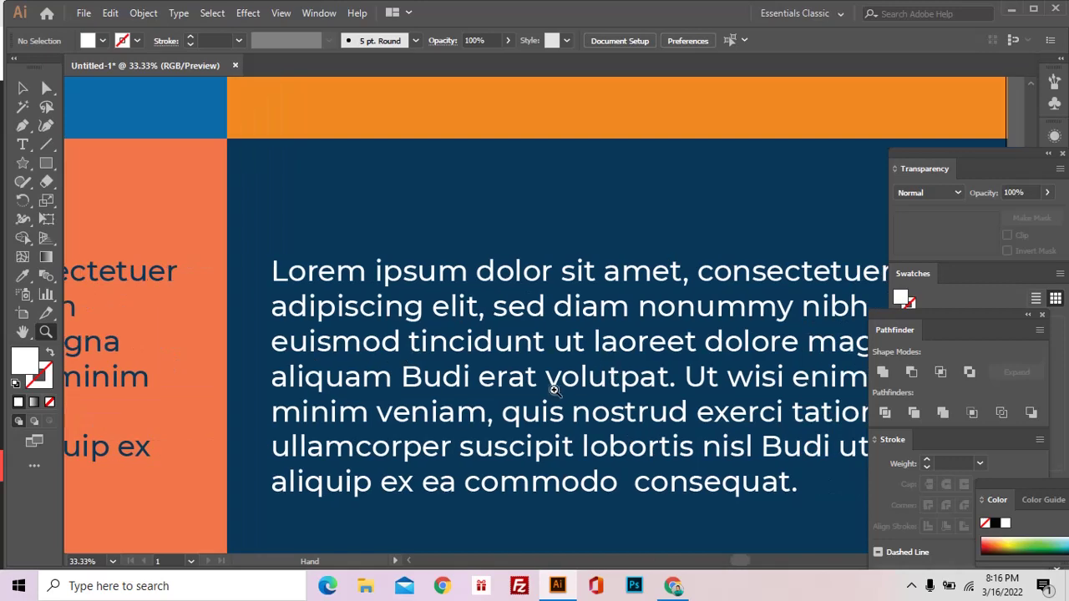
pyautogui.keyDown('alt'); pyautogui.click(545, 396); pyautogui.keyUp('alt')
pyautogui.keyDown('alt'); pyautogui.click(532, 286); pyautogui.keyUp('alt')
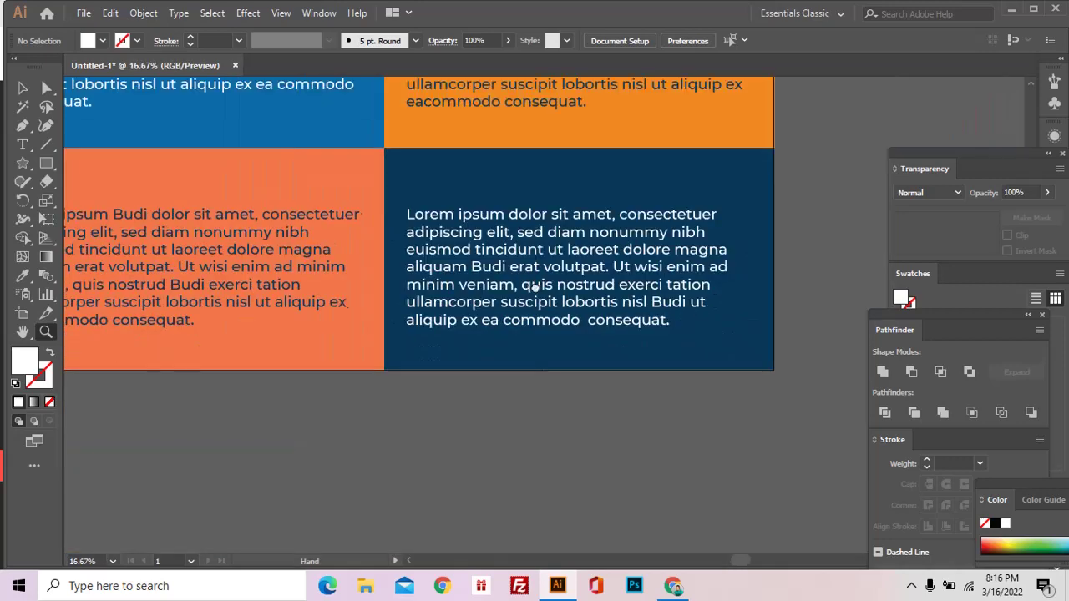
pyautogui.moveTo(581, 357); pyautogui.dragTo(626, 420)
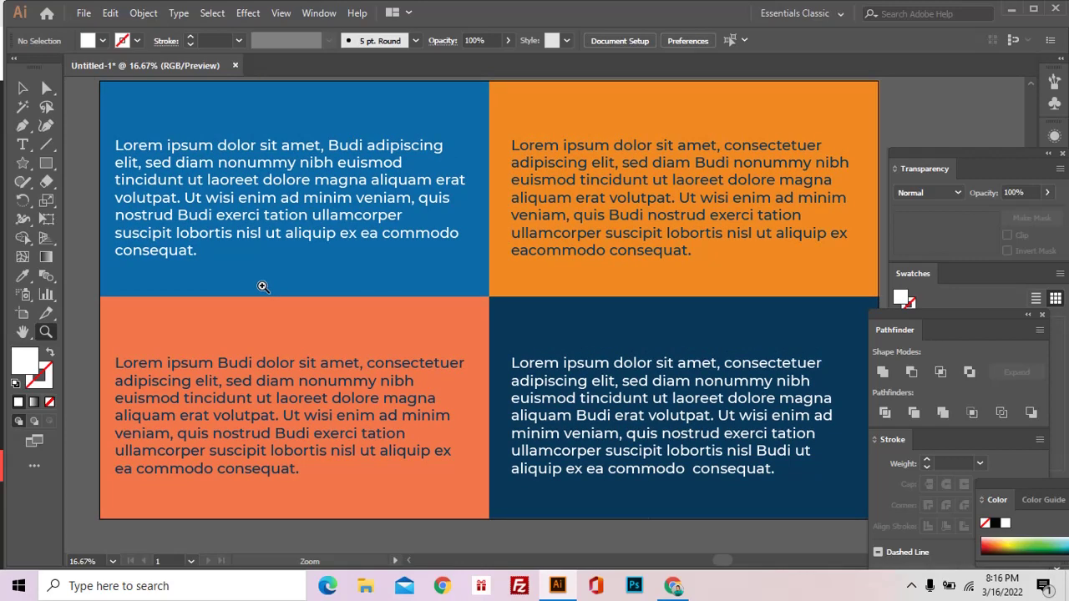
pyautogui.scroll(1, 262, 286)
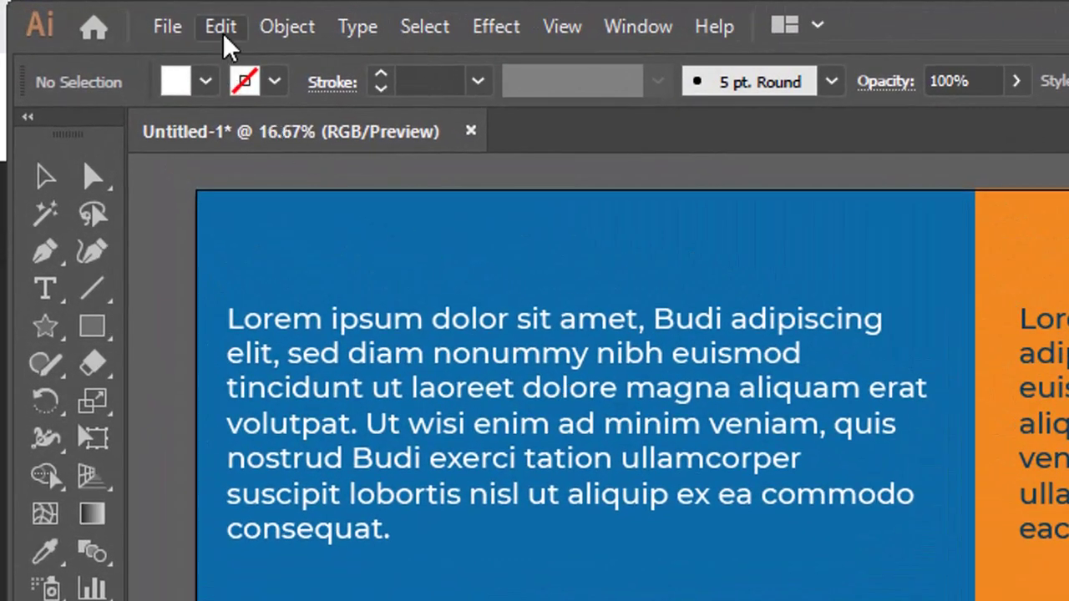
# Open Edit > Find and Replace with Find set to Budi and Replace With set to Dafi
pyautogui.click(221, 27)
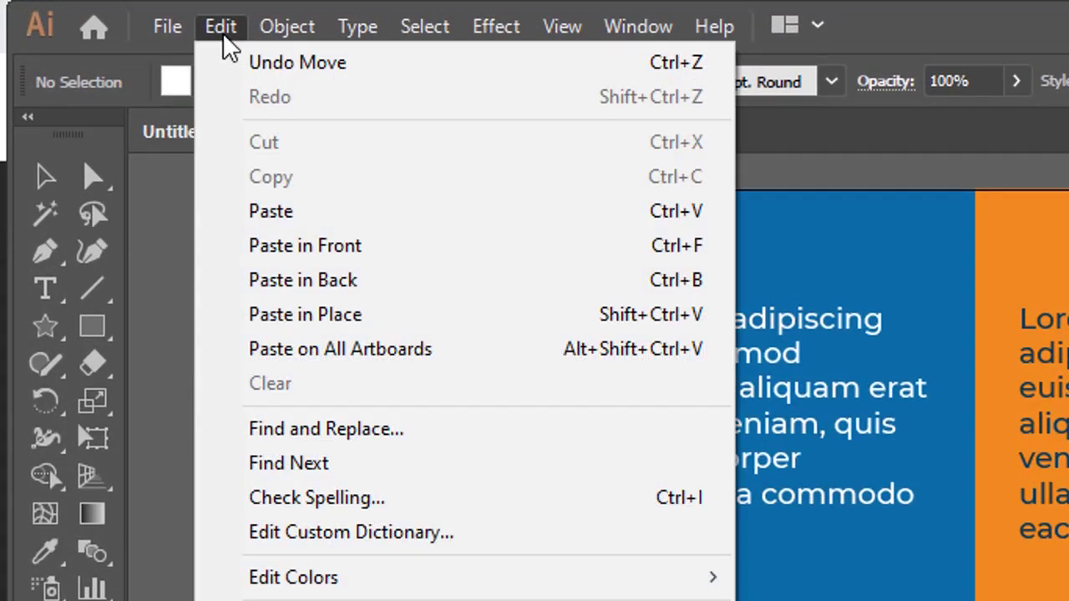
pyautogui.click(338, 431)
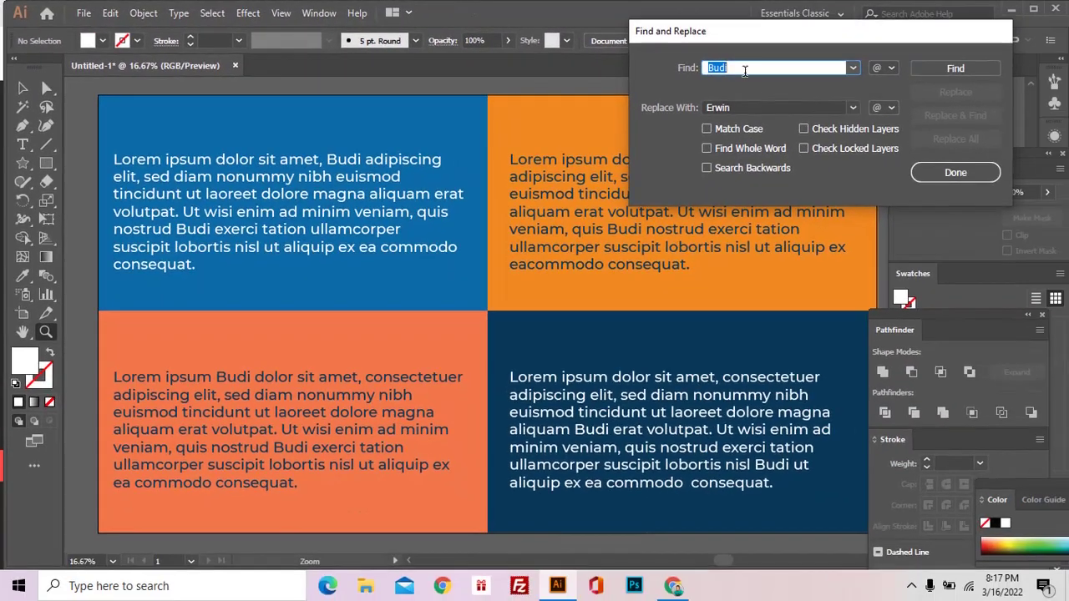
pyautogui.write('Budi')
pyautogui.doubleClick(525, 104)
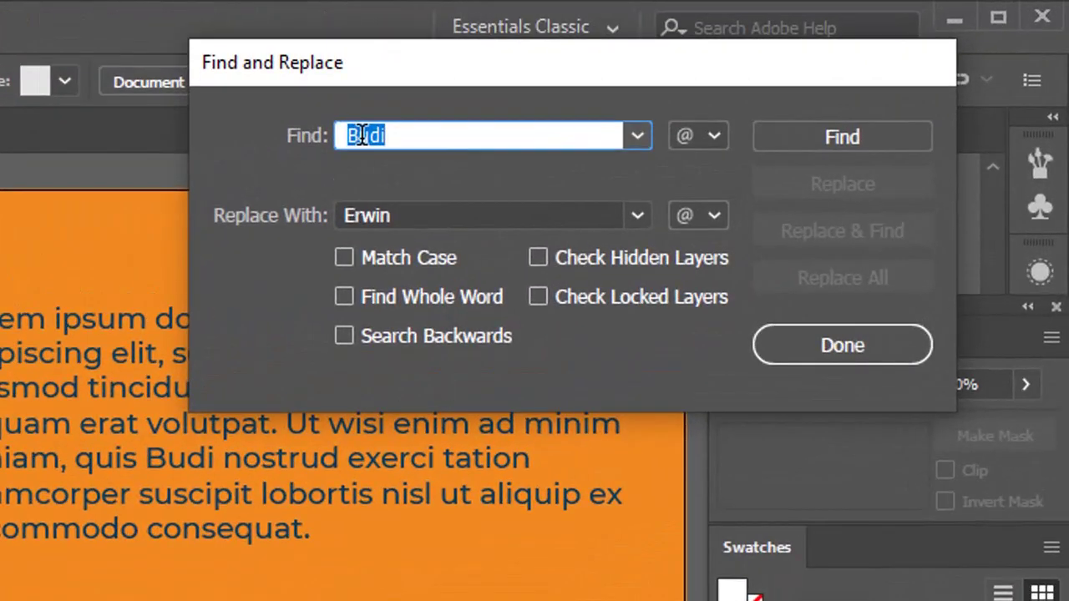
pyautogui.click(413, 215)
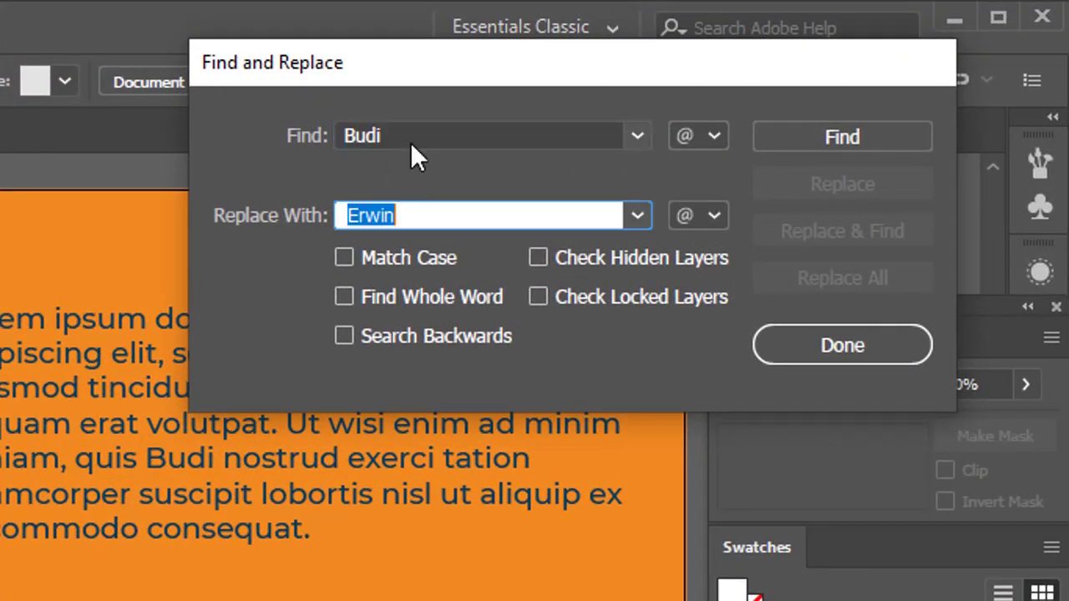
pyautogui.click(411, 142)
pyautogui.click(407, 218)
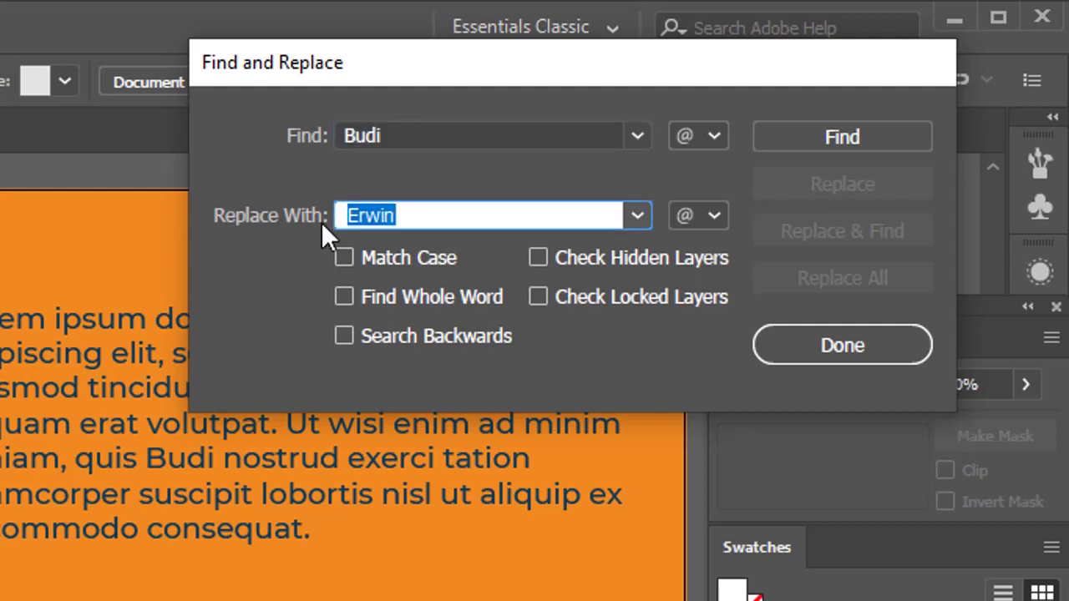
pyautogui.write('DAF')
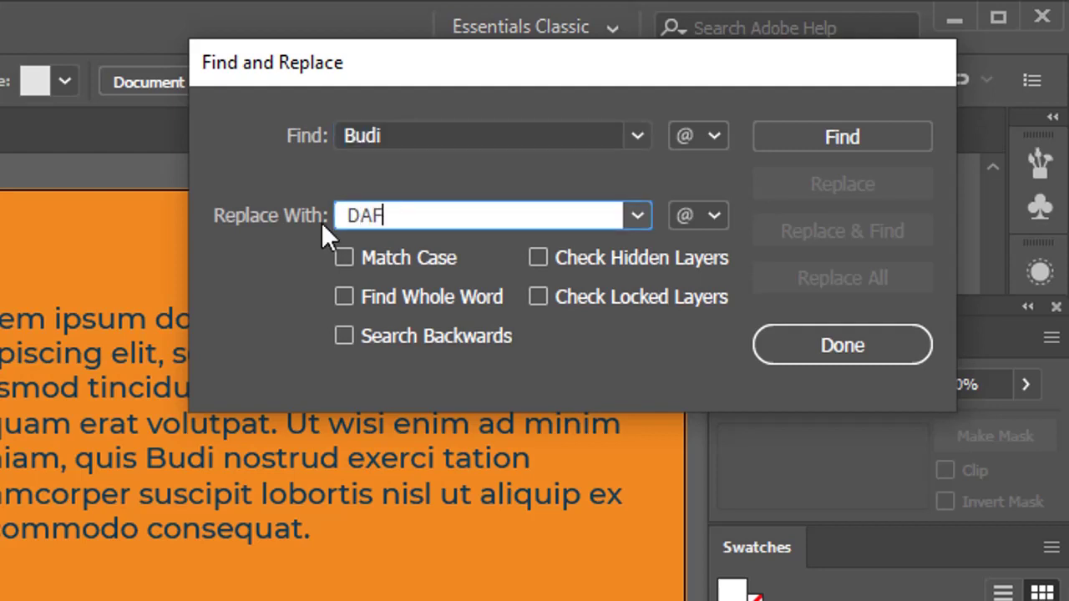
pyautogui.press('BackSpace')
pyautogui.press('BackSpace')
pyautogui.write('af')
pyautogui.write('i')
pyautogui.moveTo(549, 84); pyautogui.dragTo(527, 117)
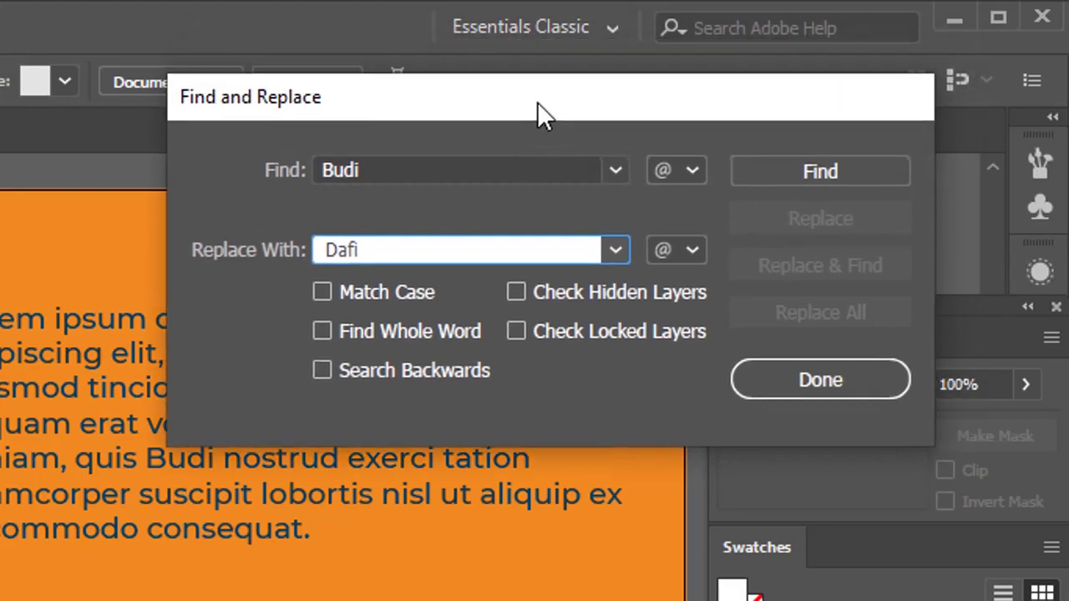
# Replace the first Budi with Dafi, then Replace All for the rest (7 changes)
pyautogui.click(885, 174)
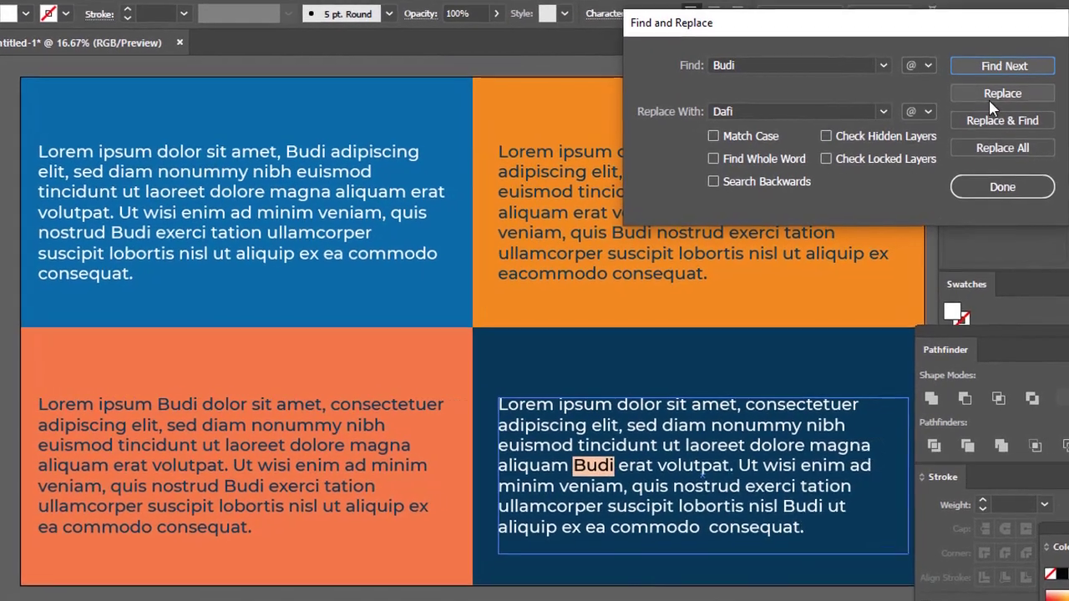
pyautogui.click(1004, 118)
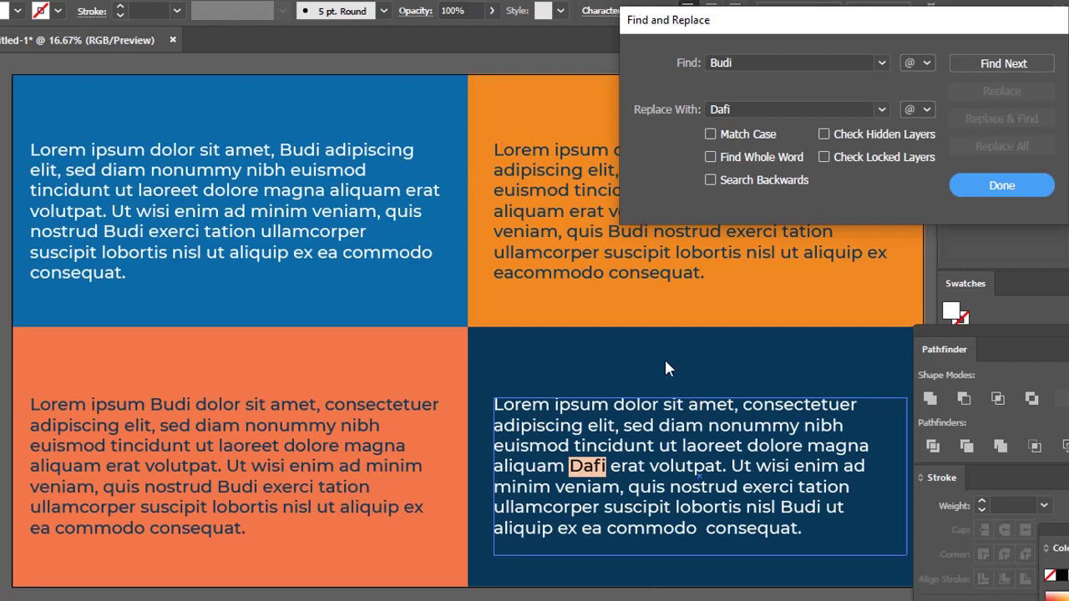
pyautogui.click(990, 60)
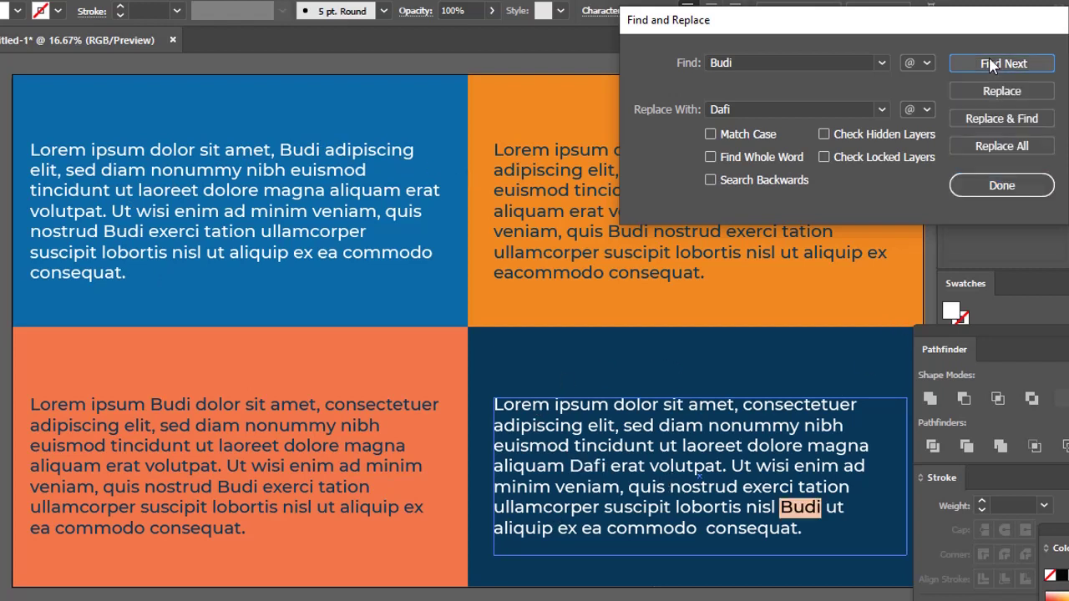
pyautogui.click(1038, 143)
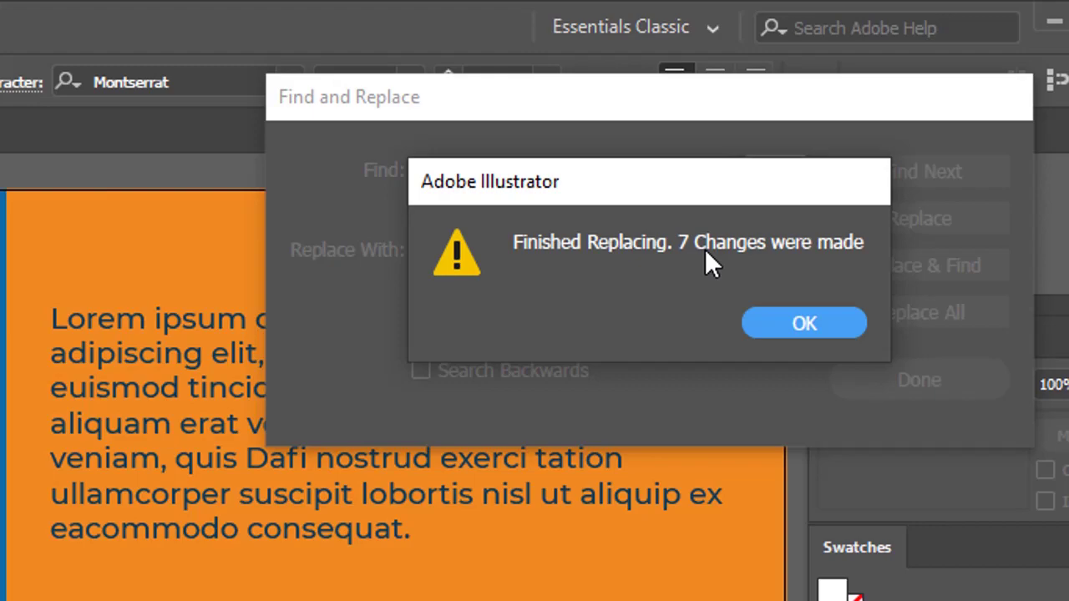
# Dismiss the 7-changes alert, close Find and Replace, deselect, and switch to YouTube Studio comments
pyautogui.click(776, 324)
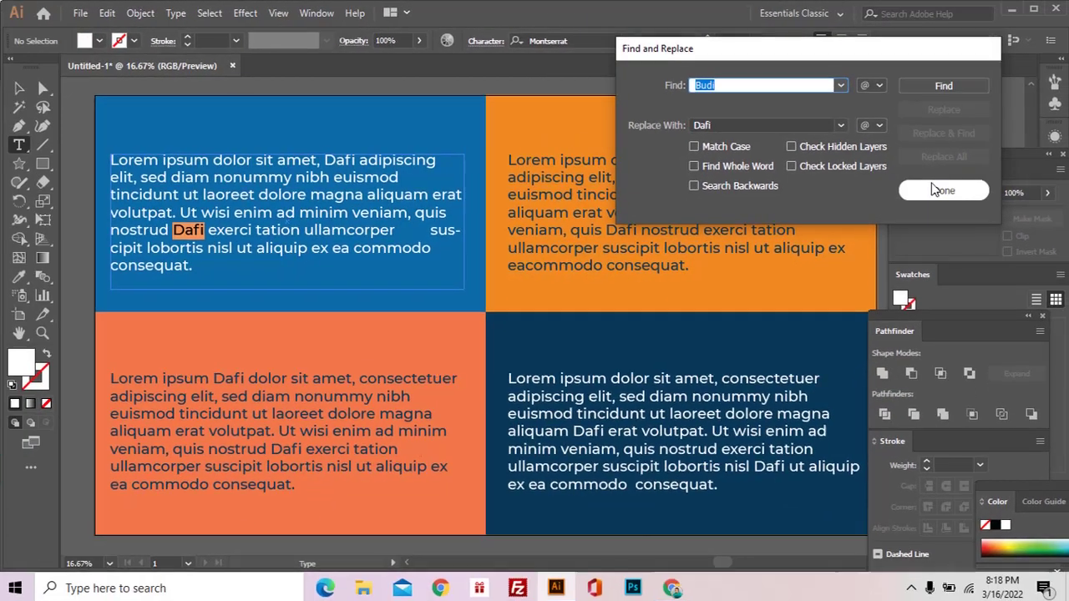
pyautogui.click(932, 185)
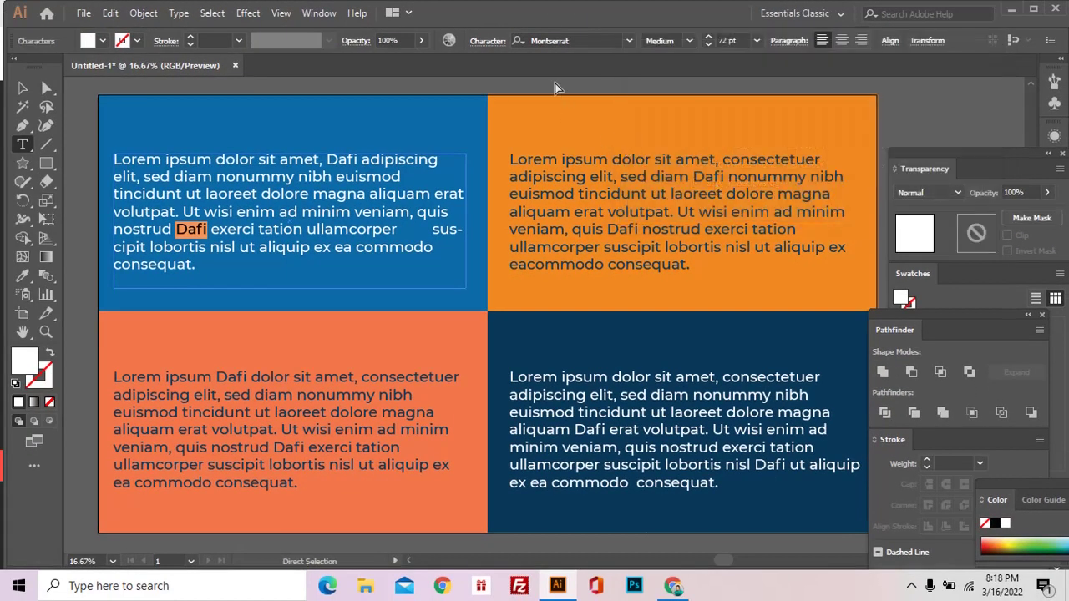
pyautogui.hotkey('ctrl', 'shift', 'a')
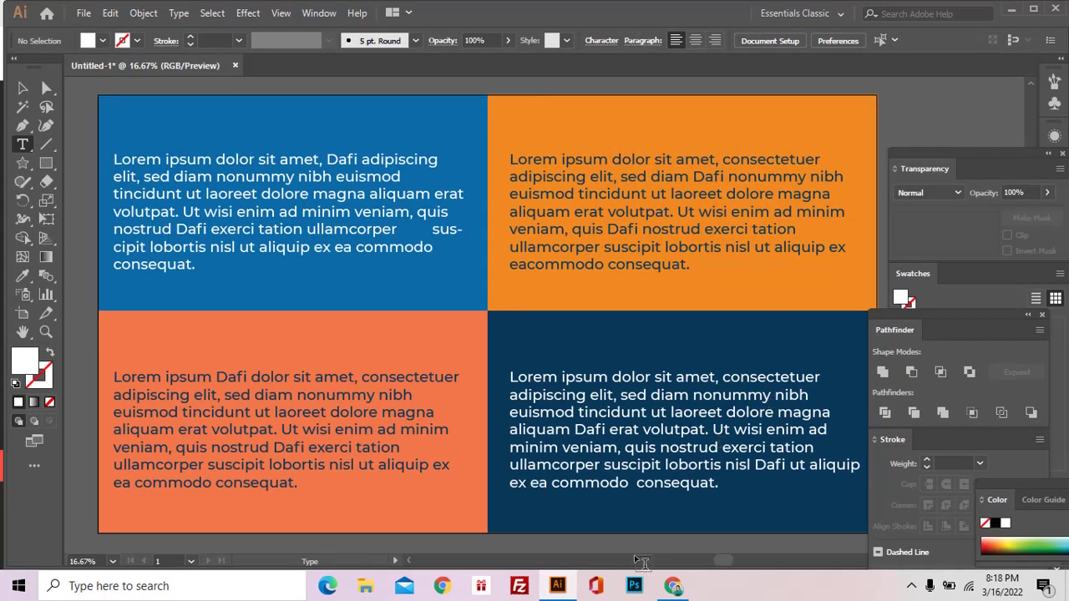
pyautogui.click(673, 586)
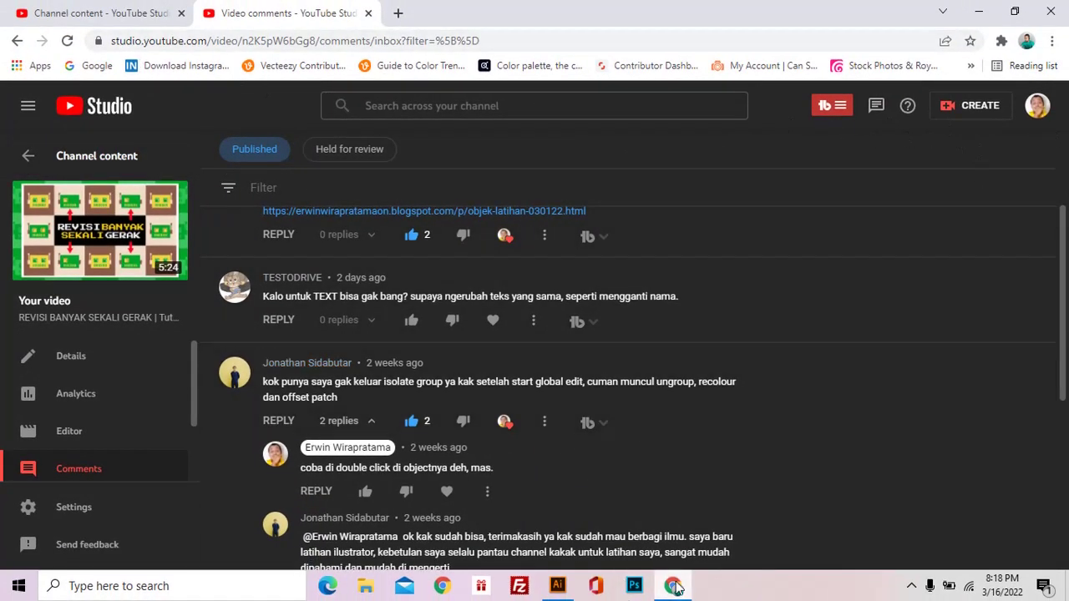
# Switch from Chrome back to the Illustrator document showing the Dafi panels
pyautogui.click(558, 585)
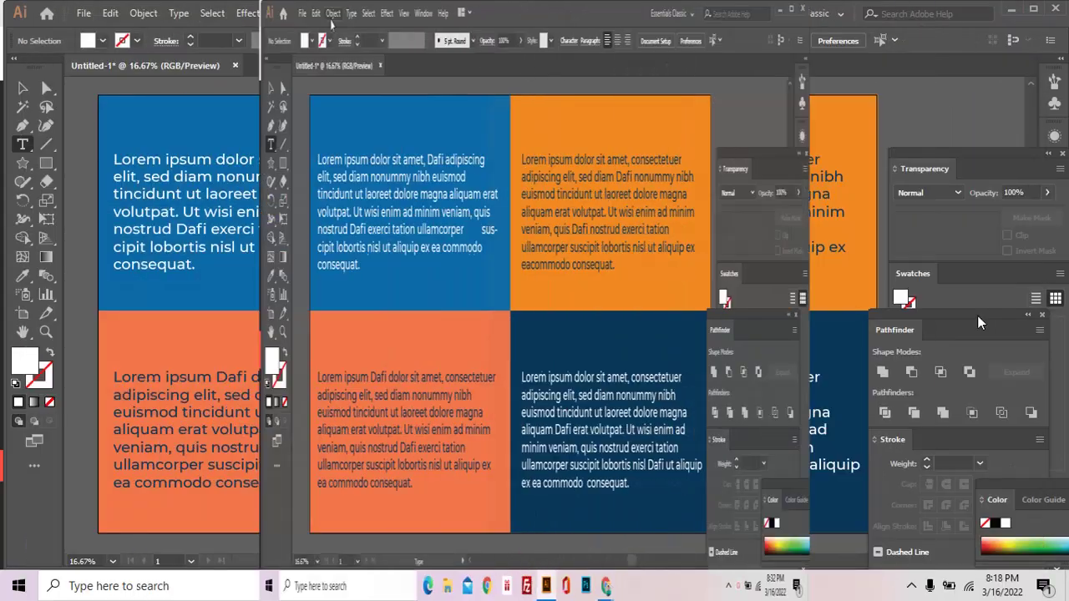
# Open Find and Replace for Lorem→Erwin and replace the dark-blue panel's Lorem
pyautogui.click(143, 12)
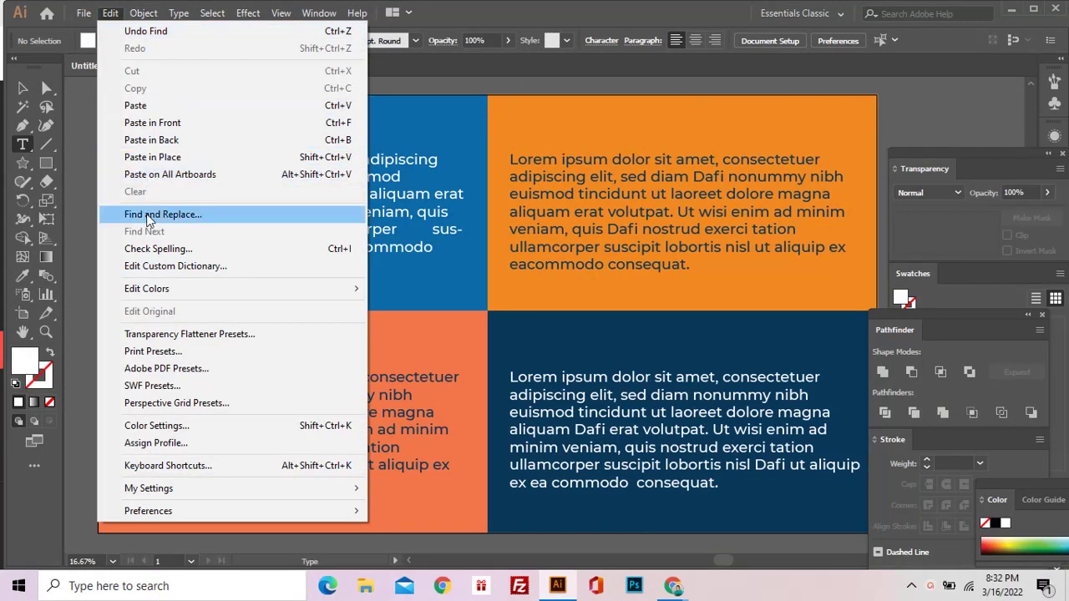
pyautogui.click(148, 215)
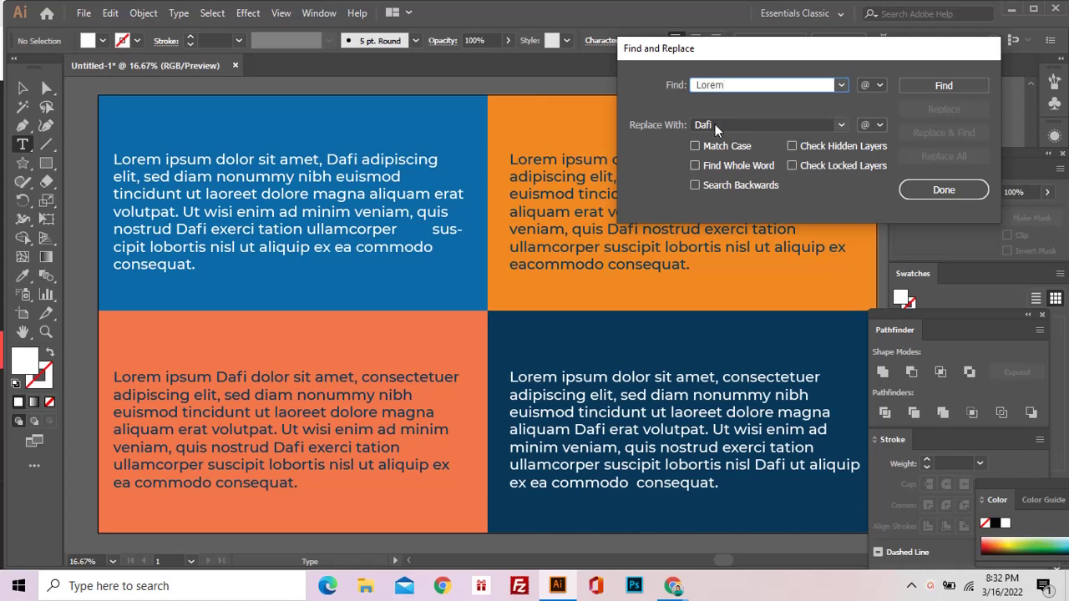
pyautogui.press('Tab')
pyautogui.write('Erwin')
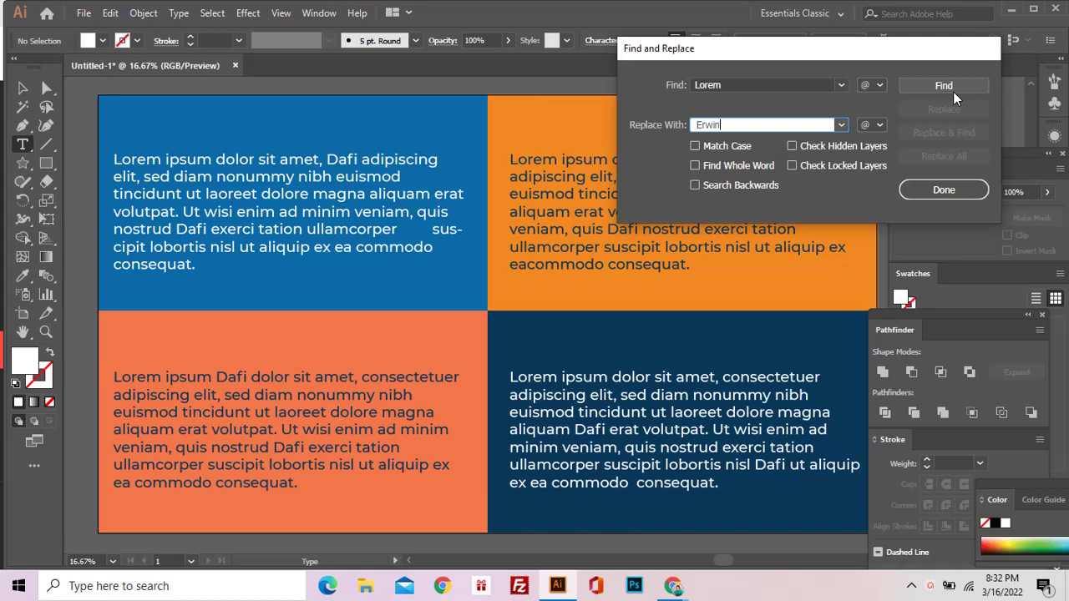
pyautogui.click(953, 89)
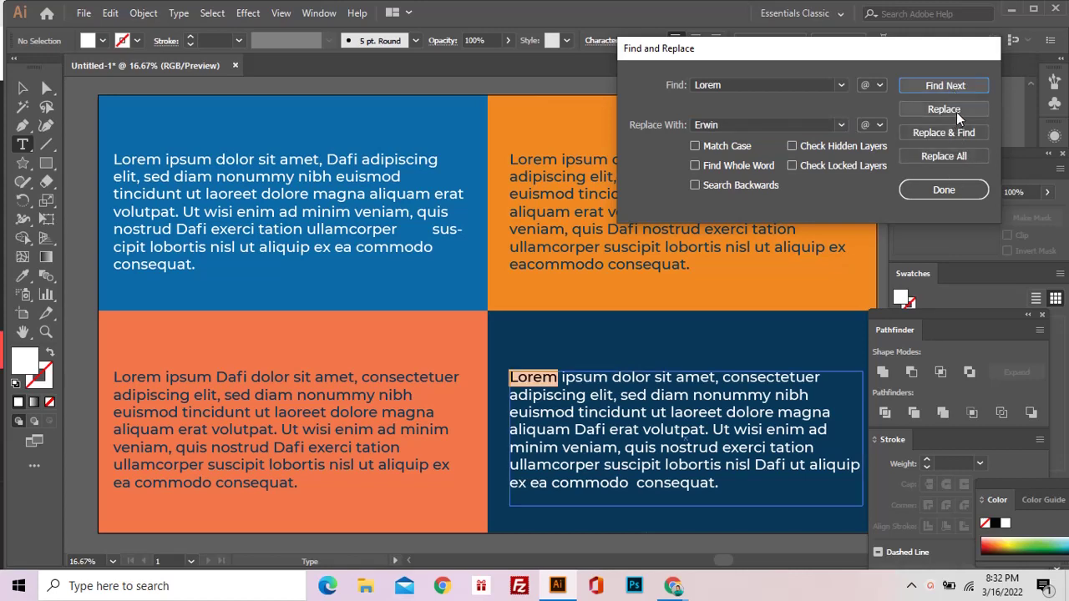
pyautogui.click(956, 112)
# Replace Lorem with Erwin in the coral, orange and blue panels one at a time
pyautogui.click(953, 86)
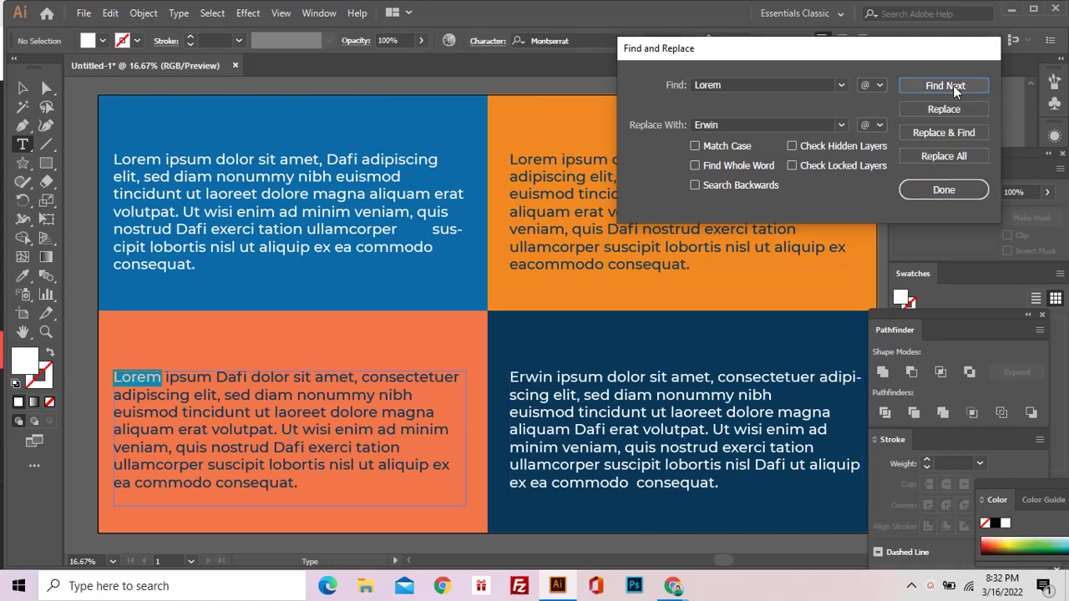
pyautogui.click(950, 112)
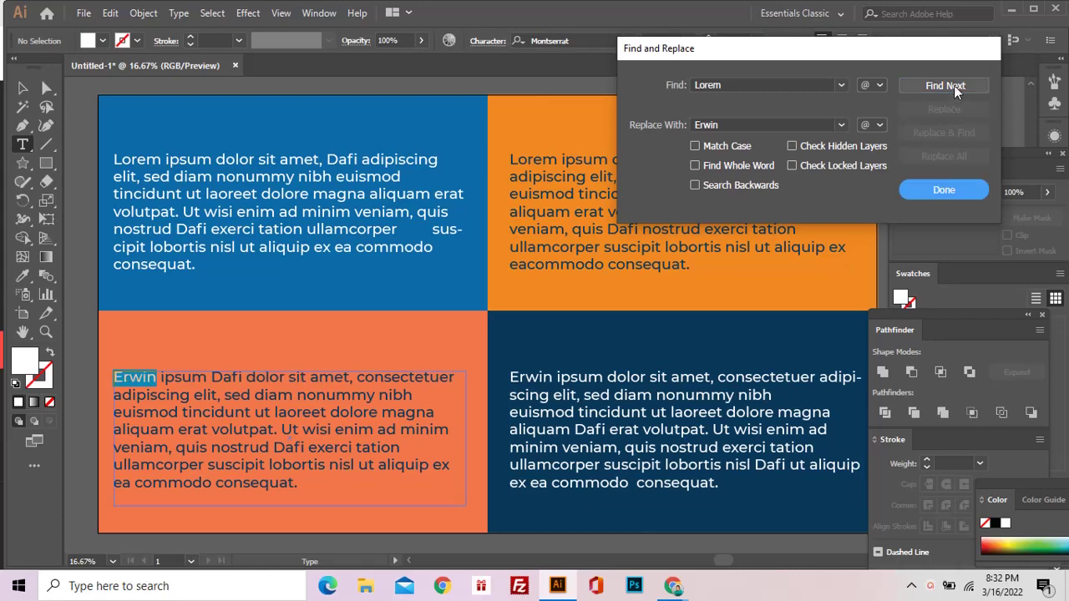
pyautogui.click(954, 85)
pyautogui.moveTo(930, 238); pyautogui.dragTo(880, 346)
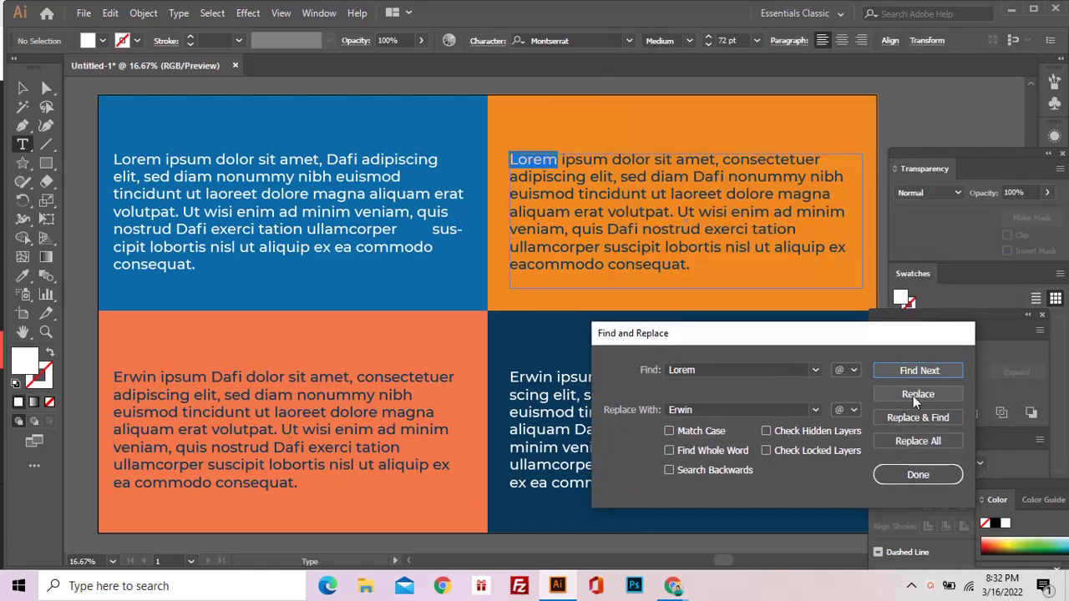
pyautogui.click(913, 396)
pyautogui.click(916, 370)
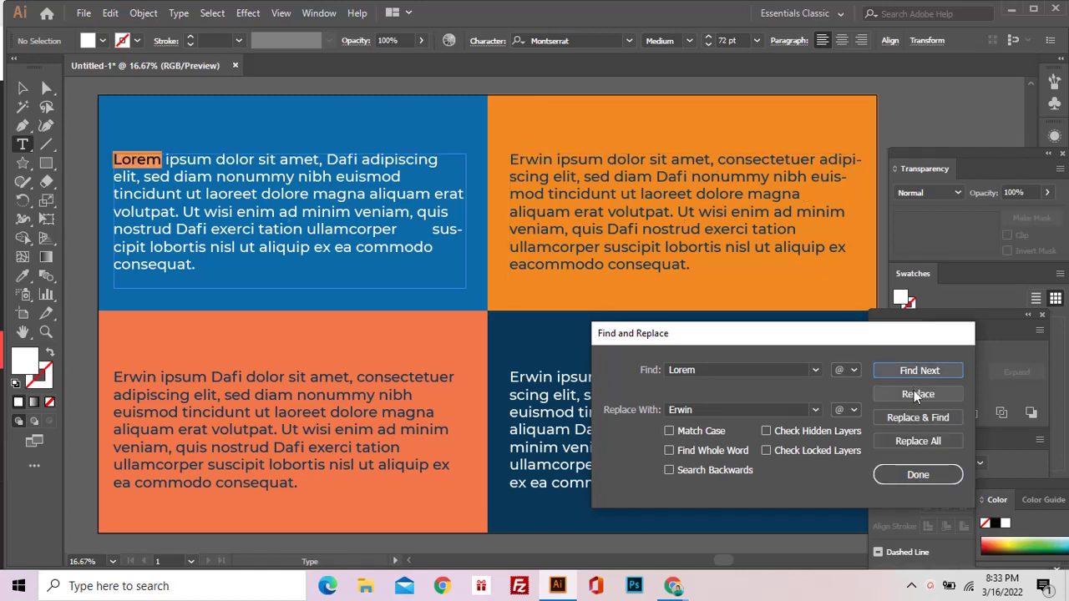
pyautogui.click(913, 393)
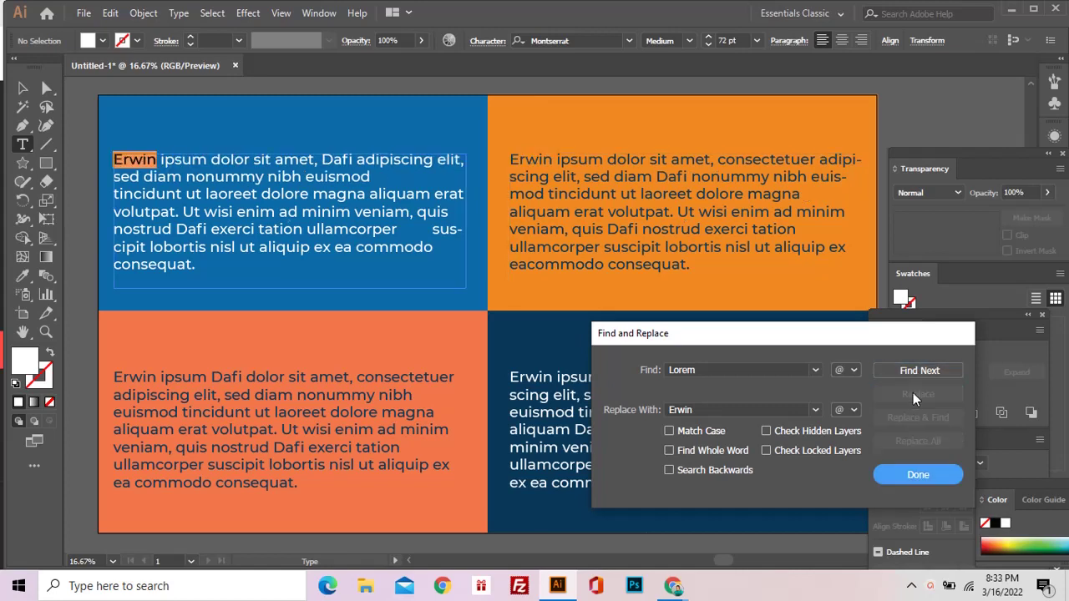
# Set Find to ipsum and Replace With to ganteng
pyautogui.moveTo(703, 373); pyautogui.dragTo(660, 374)
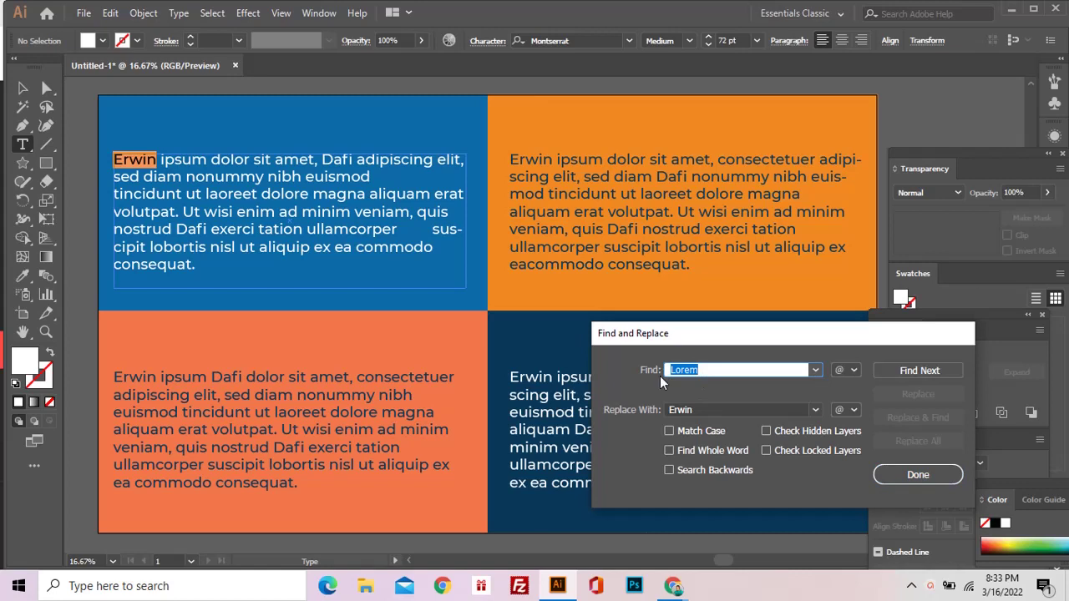
pyautogui.write('ipsum')
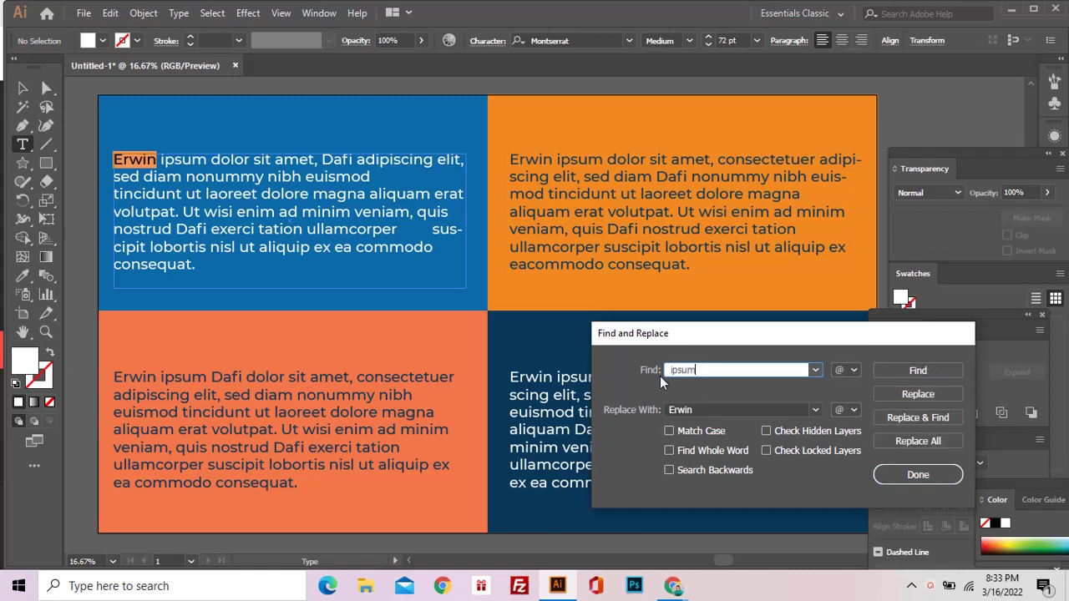
pyautogui.press('Tab')
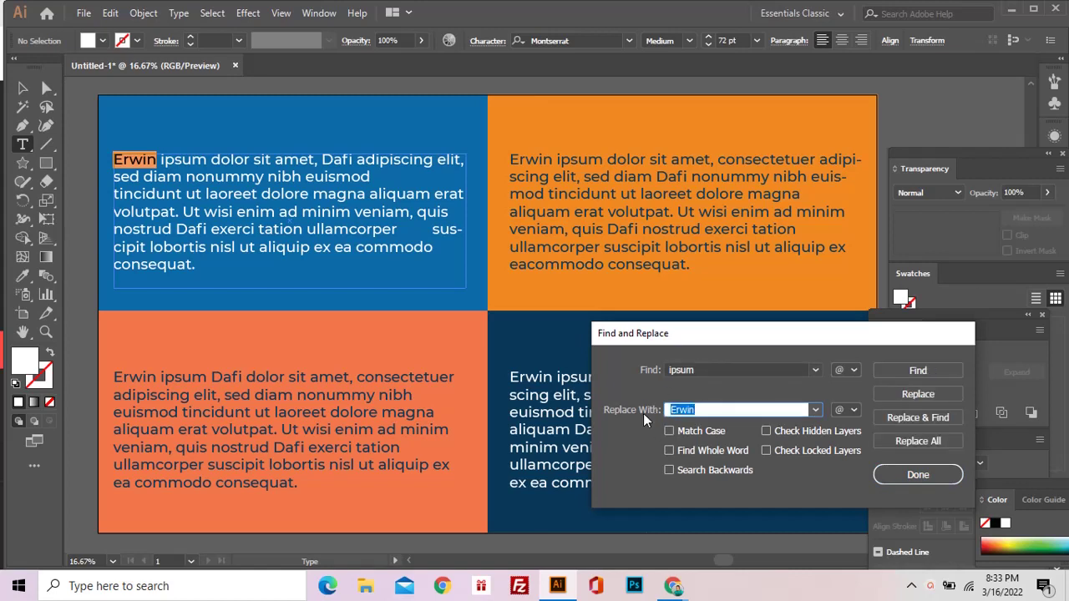
pyautogui.write('gante')
pyautogui.write('ng')
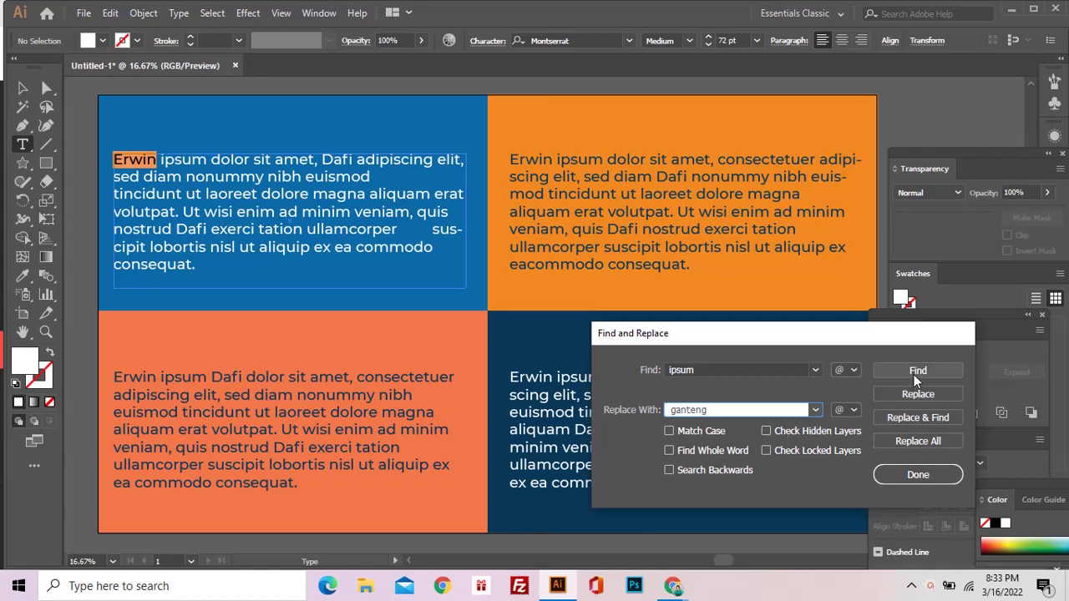
# Replace all ipsum occurrences with ganteng (4 changes) and close Find and Replace
pyautogui.click(914, 374)
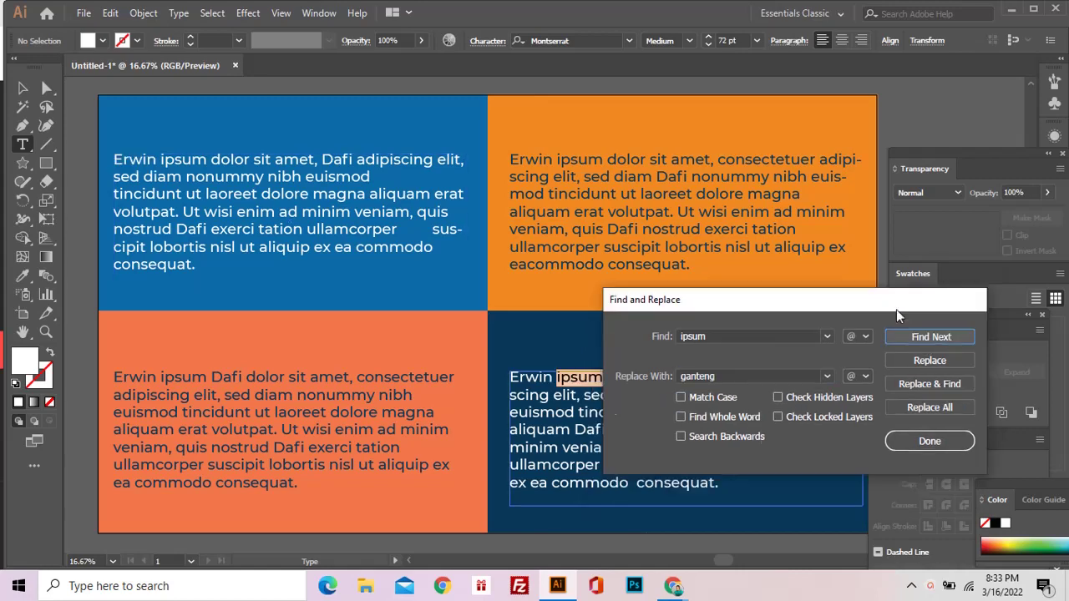
pyautogui.moveTo(898, 334); pyautogui.dragTo(953, 106)
pyautogui.click(970, 210)
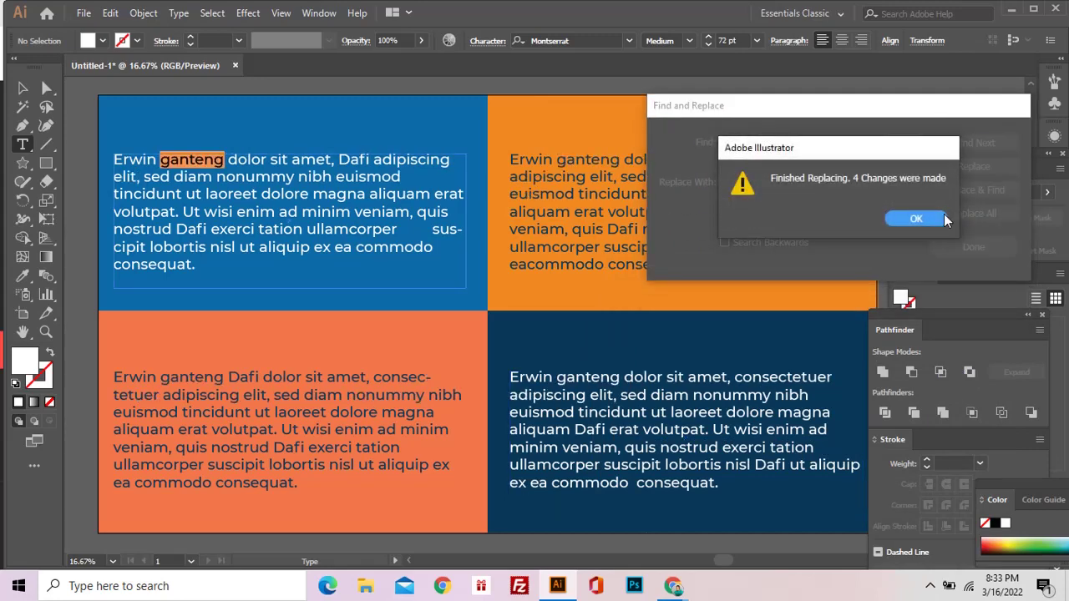
pyautogui.click(937, 216)
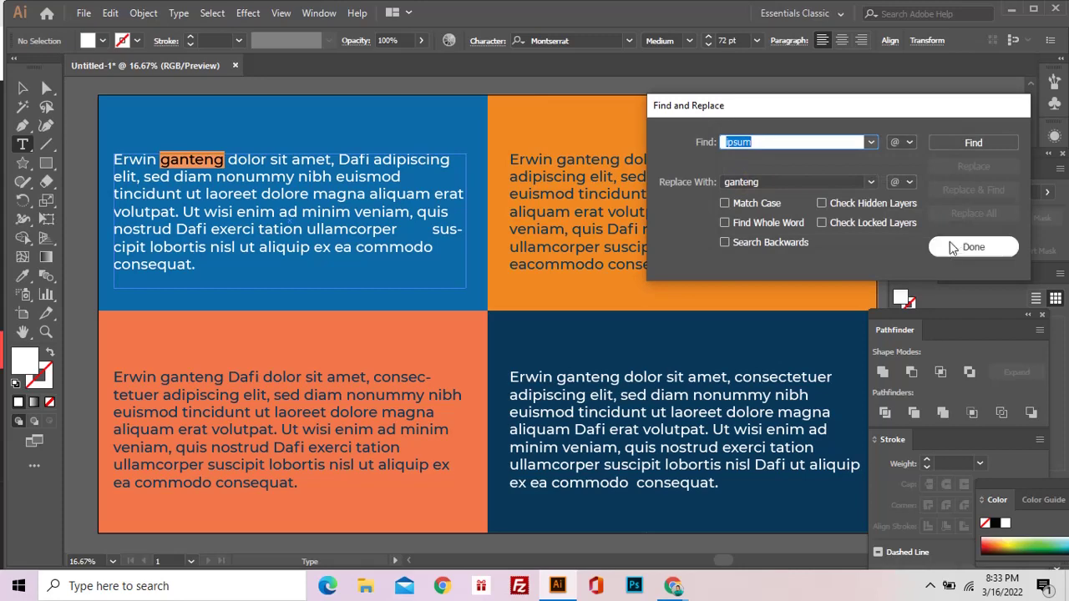
pyautogui.click(954, 244)
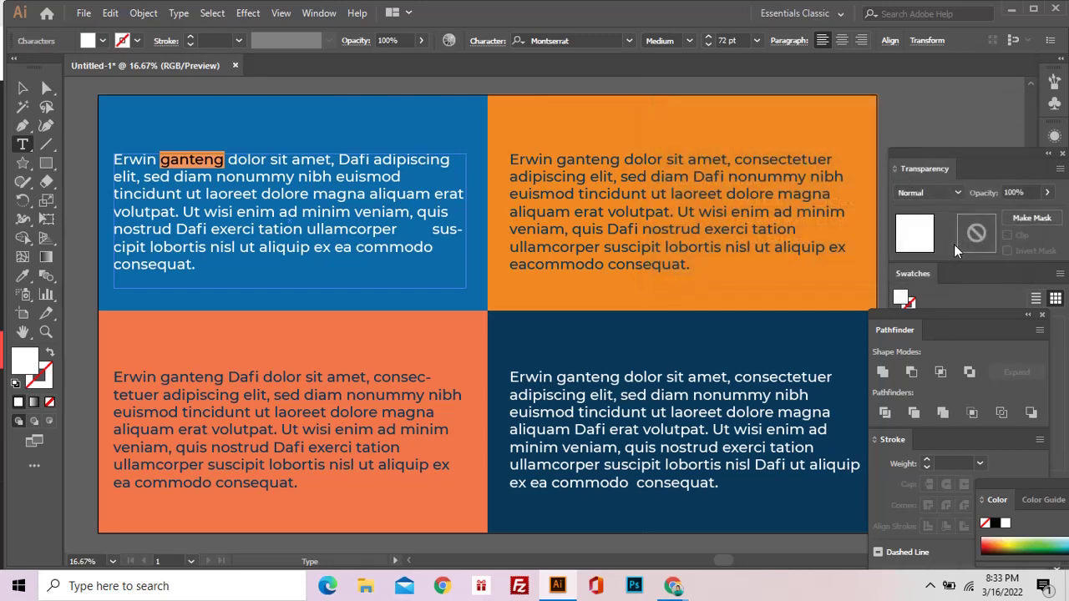